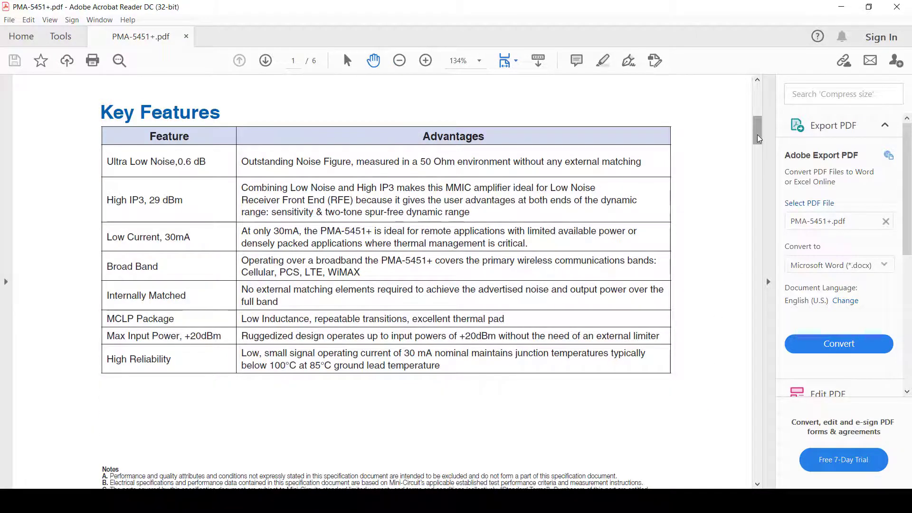
Step: Review the PMA-5451+ datasheet, open the help document of the AMPSP_MCL2 amplifier model and read its features and description
left_click_drag(757, 136, 758, 97)
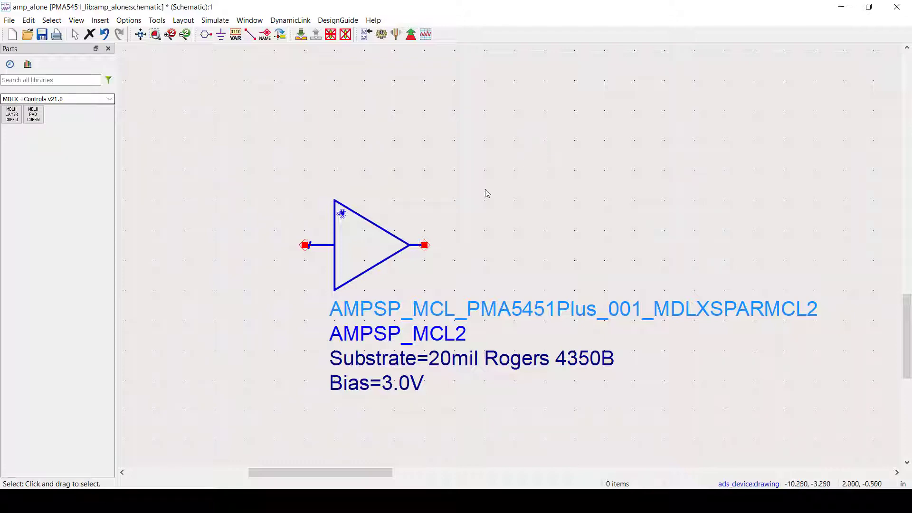
double_click(363, 231)
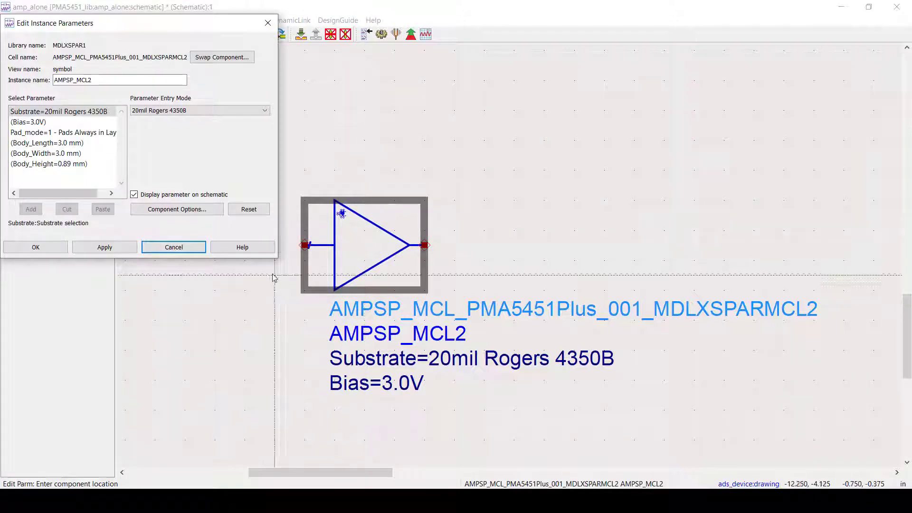
left_click(228, 250)
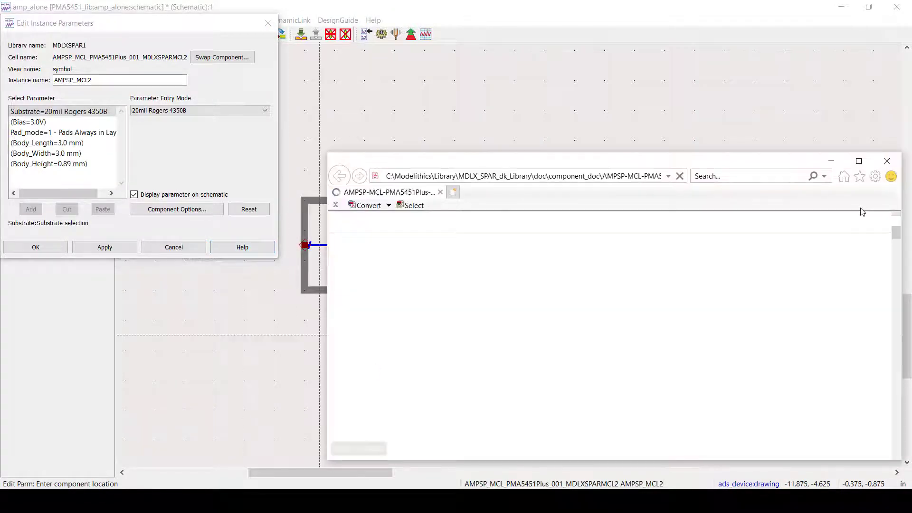
left_click(858, 161)
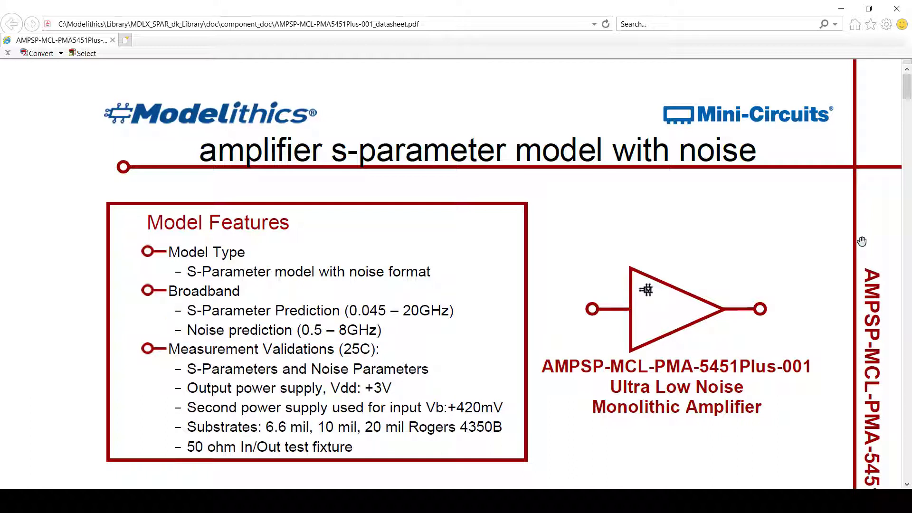
scroll(862, 241, "down", 2)
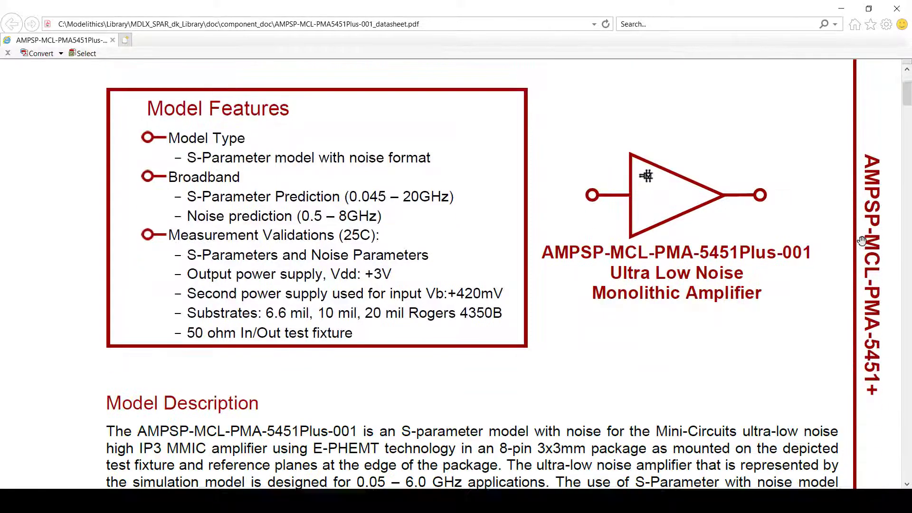
scroll(862, 242, "down", 5)
left_click_drag(907, 100, 908, 261)
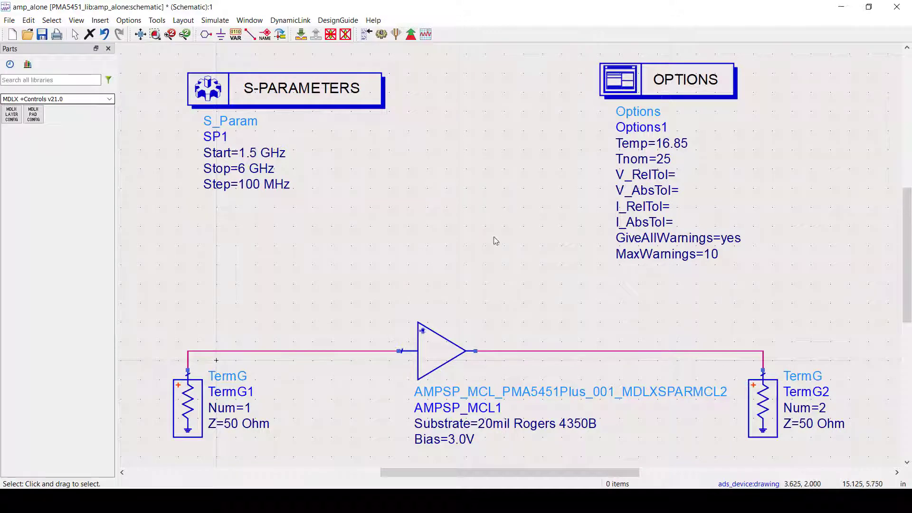
Step: Apply the 20mil Rogers 4350B substrate to amplifier AMPSP_MCL1 and simulate the amp_alone schematic
left_click(441, 351)
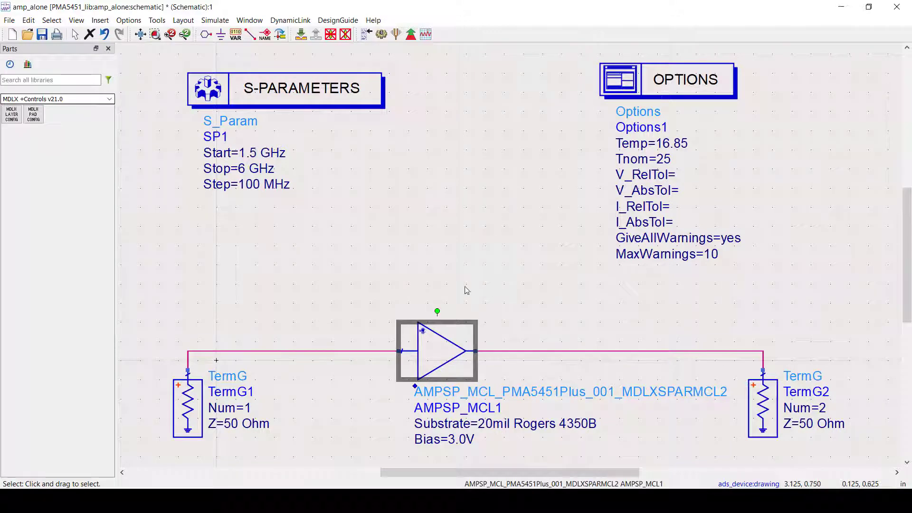
left_click(492, 239)
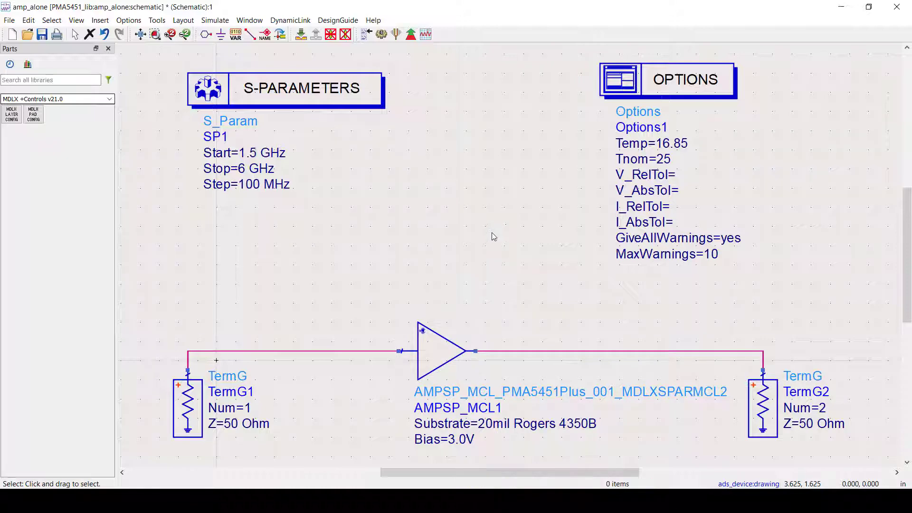
double_click(432, 356)
left_click(78, 112)
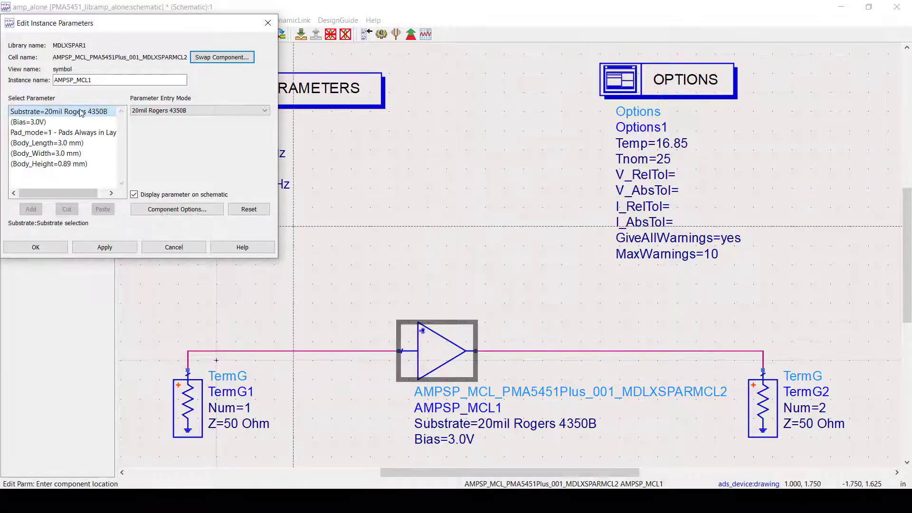
left_click(207, 110)
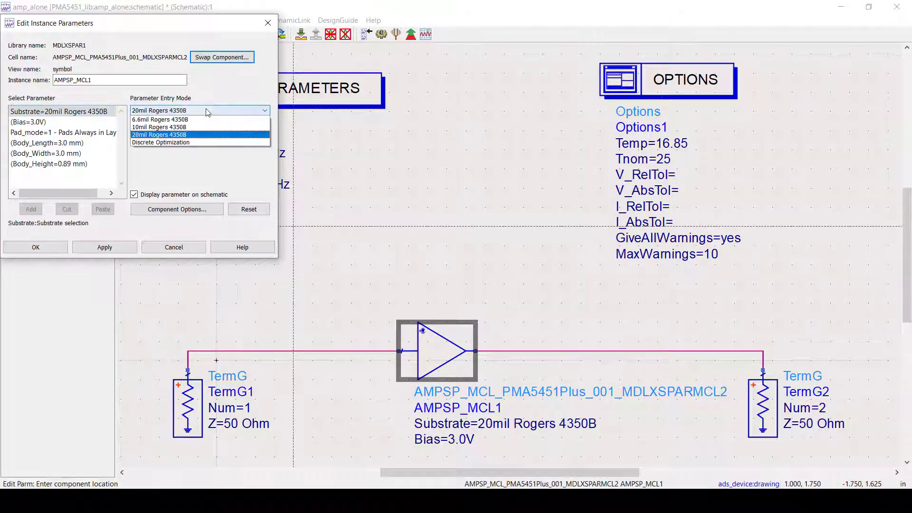
left_click(218, 135)
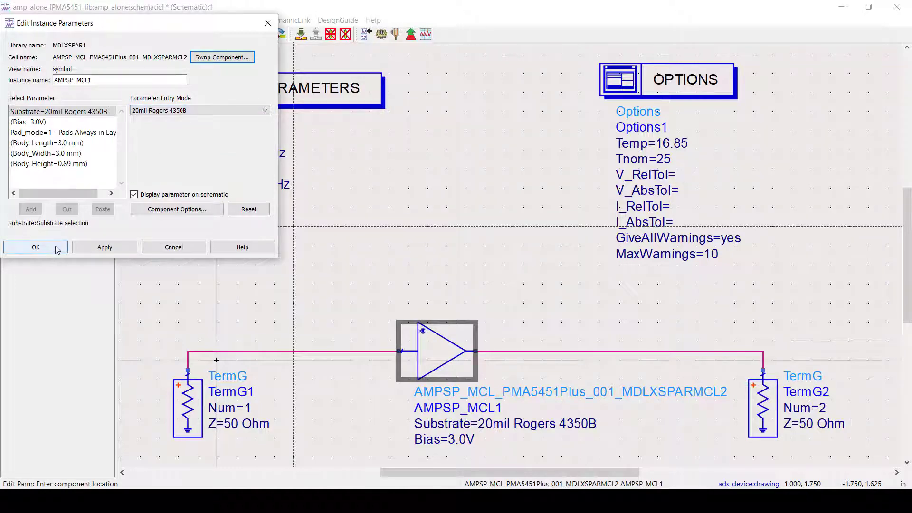
left_click(34, 246)
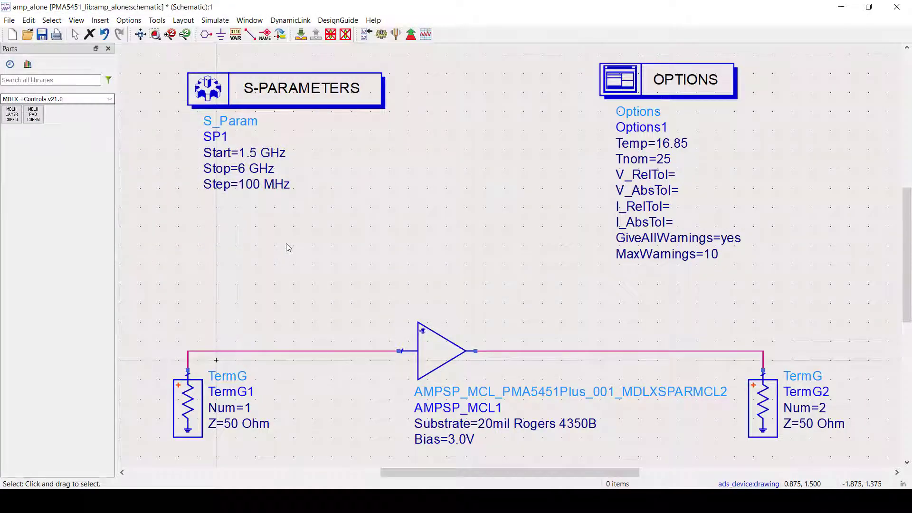
left_click(381, 34)
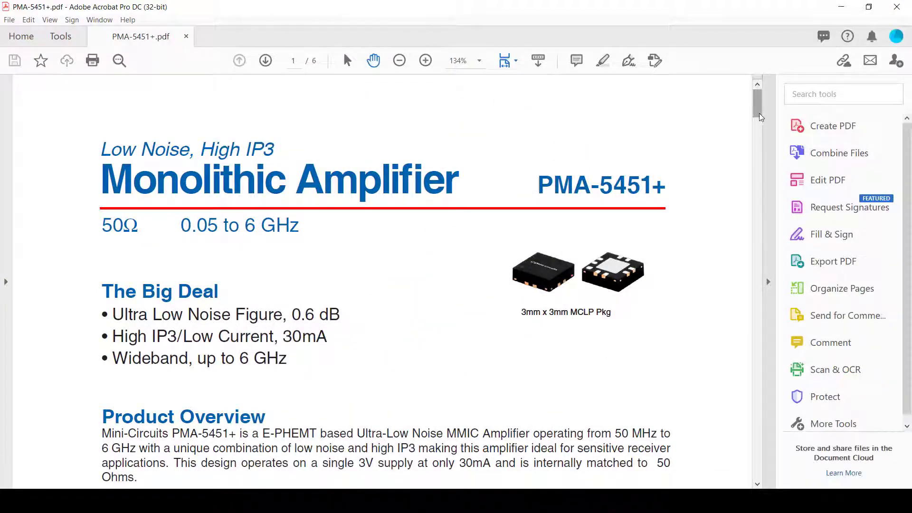
Step: Examine the PMA-5451+ datasheet in Acrobat, along with the CAP-AVX-0603-005 capacitor and IND-WTH-0603-002 inductor model datasheets
left_click_drag(760, 115, 779, 230)
scroll(530, 307, "down", 1)
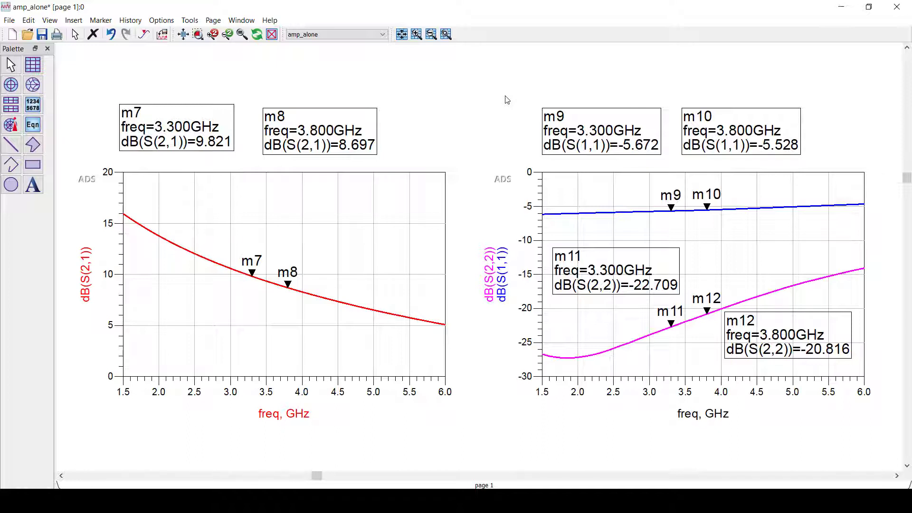
key("alt+Tab")
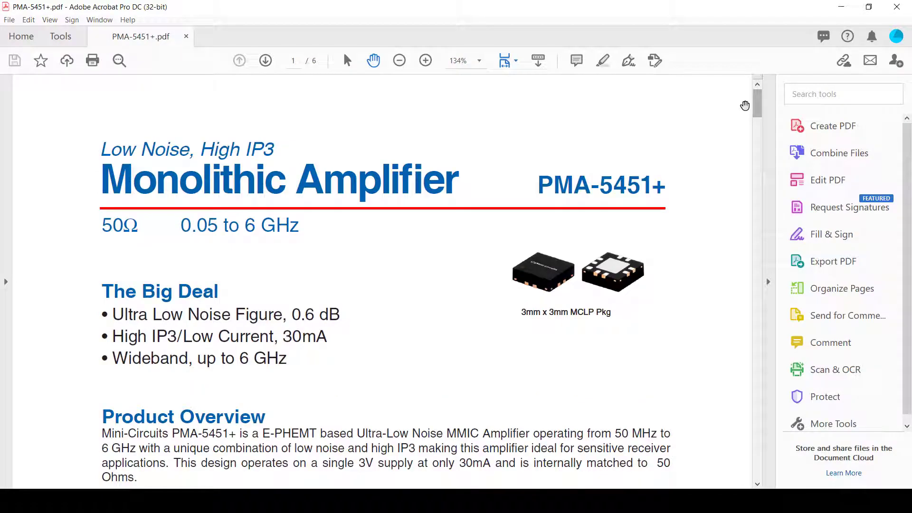
left_click_drag(759, 109, 770, 371)
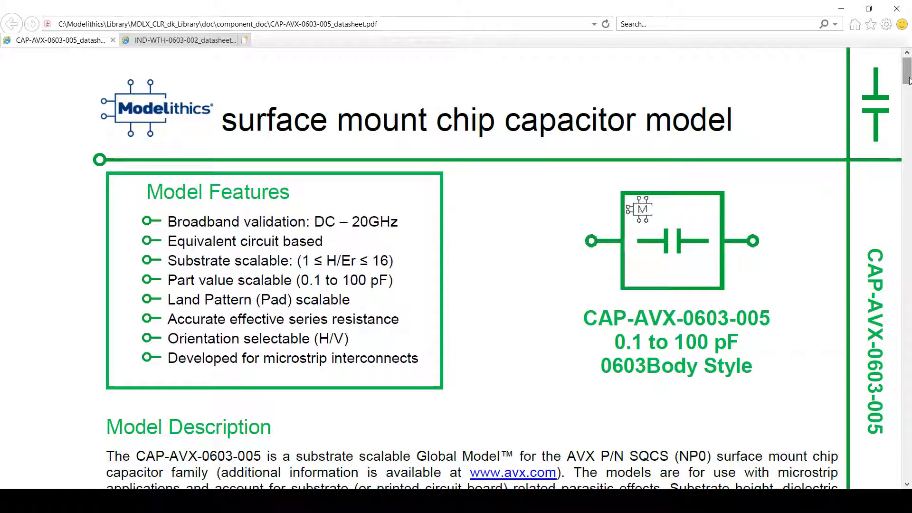
left_click_drag(909, 81, 908, 176)
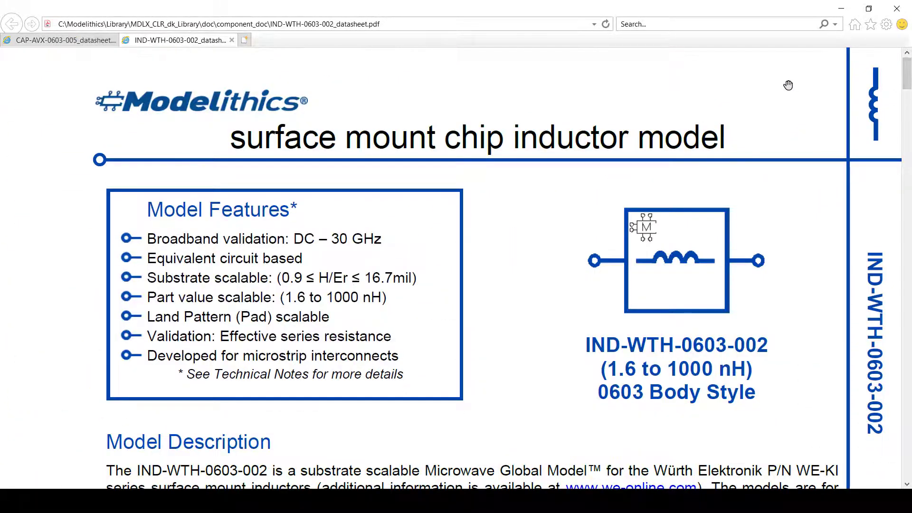
left_click_drag(907, 76, 902, 265)
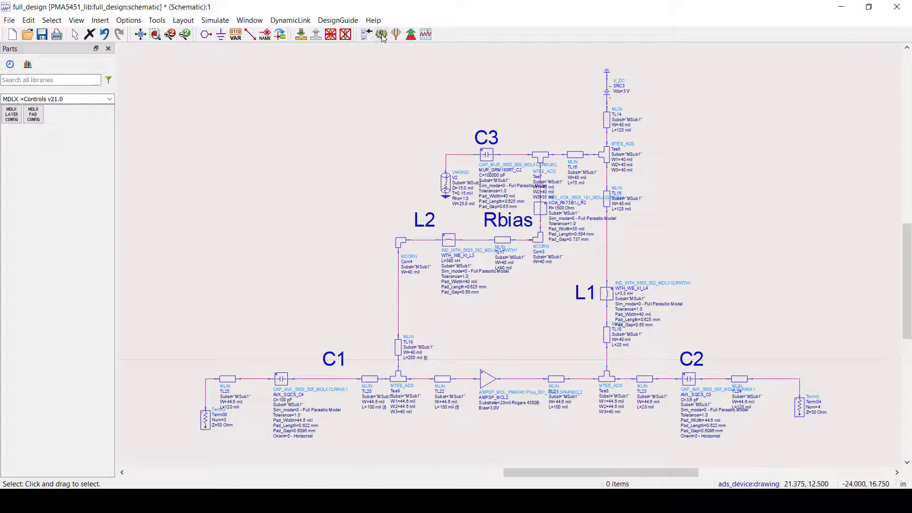
Step: Simulate the full_design schematic with the complete bias and matching network
left_click(382, 37)
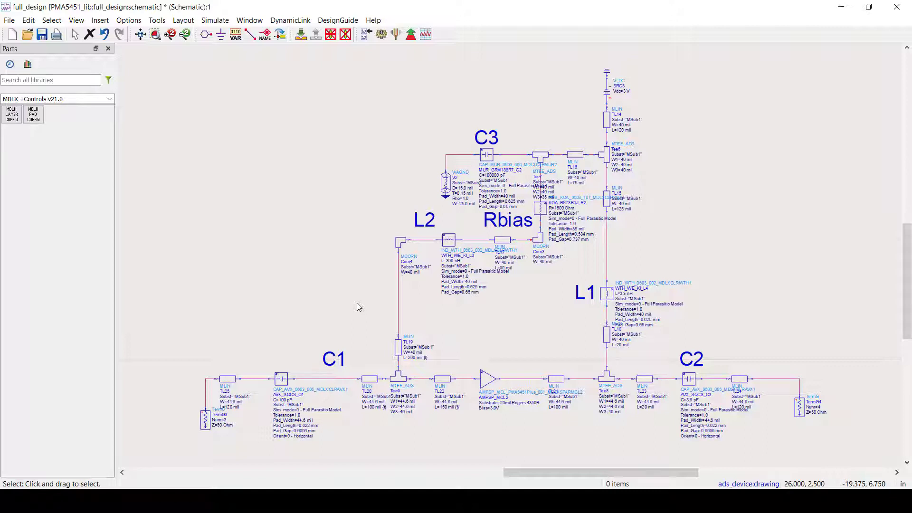
Step: Set the C_Discrete parameter of capacitor AVX_SQCS_C4 at C1 to Discrete Optimization
left_click(279, 379)
double_click(279, 379)
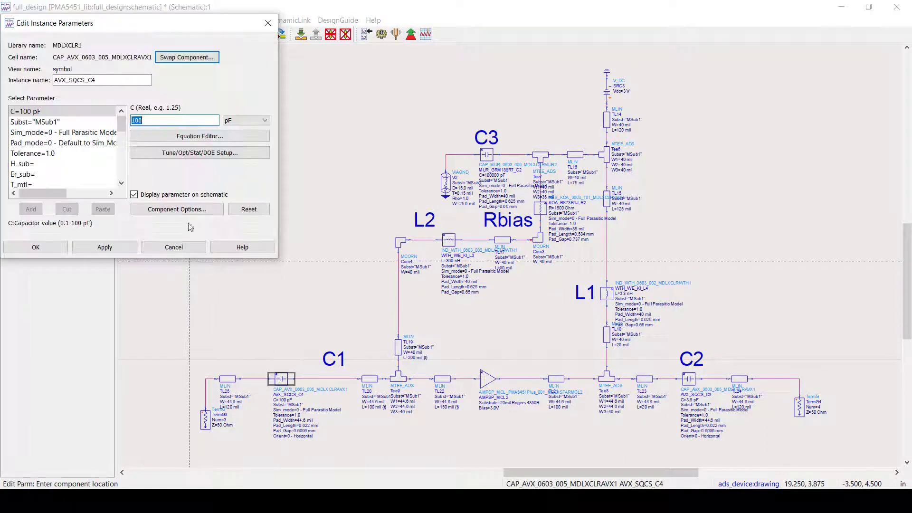
left_click_drag(364, 379, 546, 501)
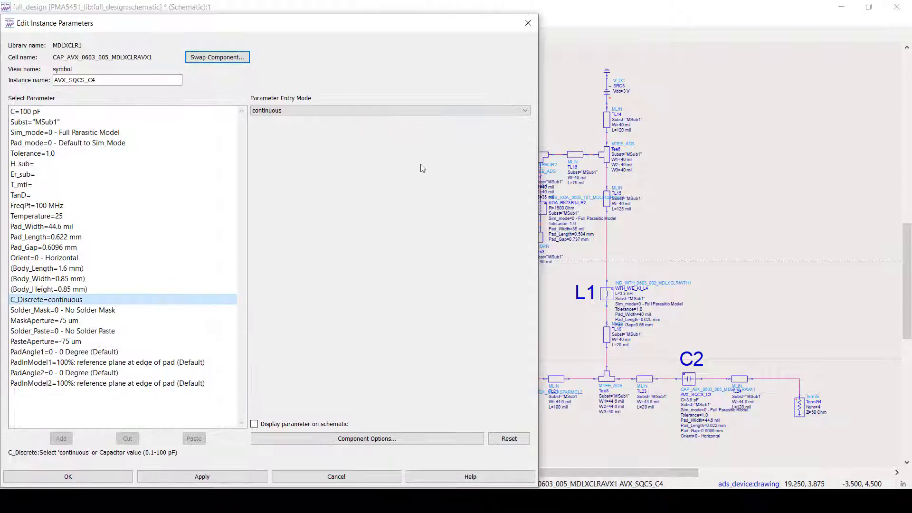
left_click(509, 109)
left_click_drag(525, 127, 525, 176)
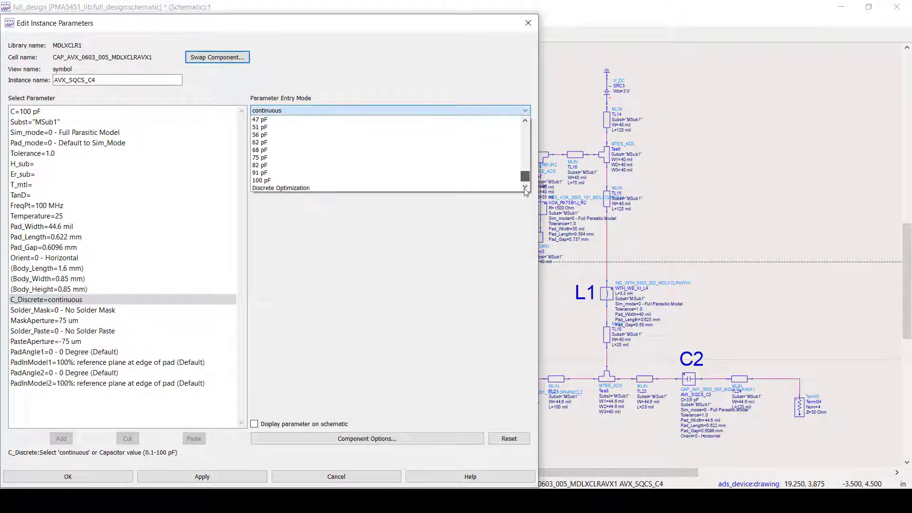
left_click(467, 189)
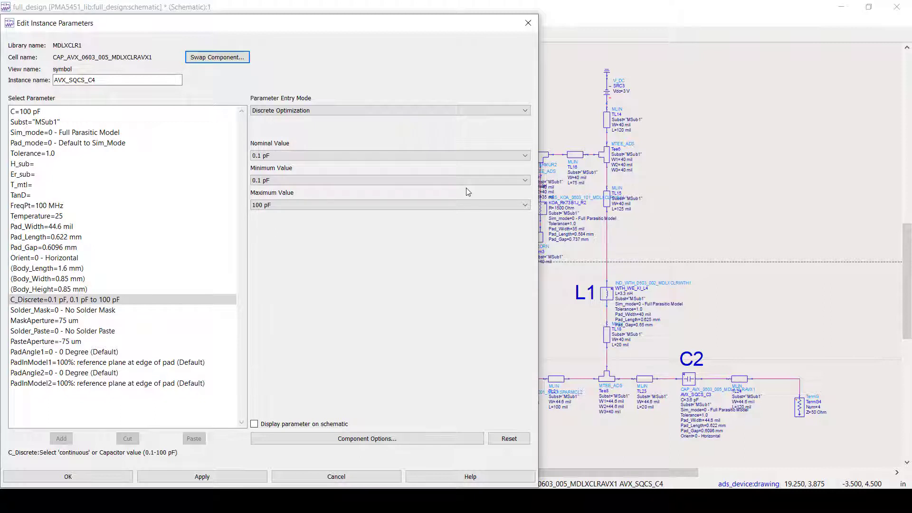
key("Home")
left_click(466, 188)
key("Return")
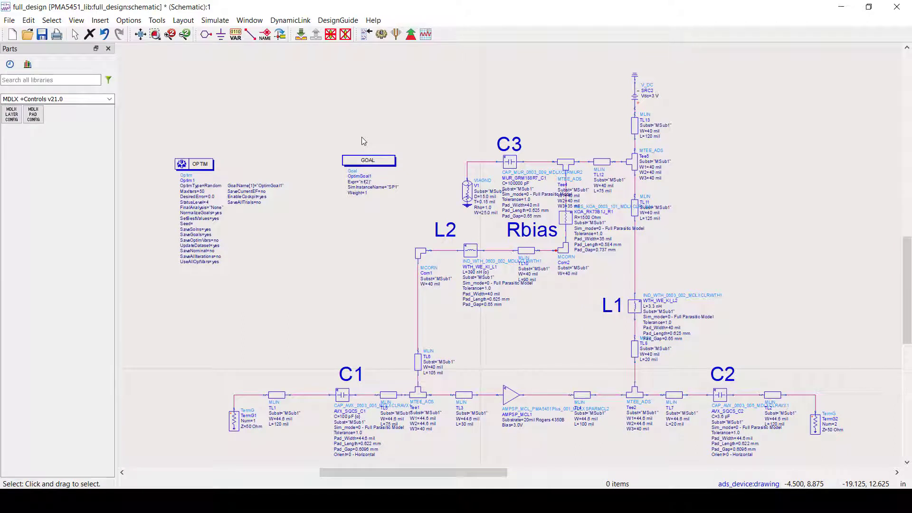
Step: Inspect the noise figure expression and limit line of the optimization goal OptimGoal1, leaving its settings as they are
double_click(368, 161)
left_click(114, 197)
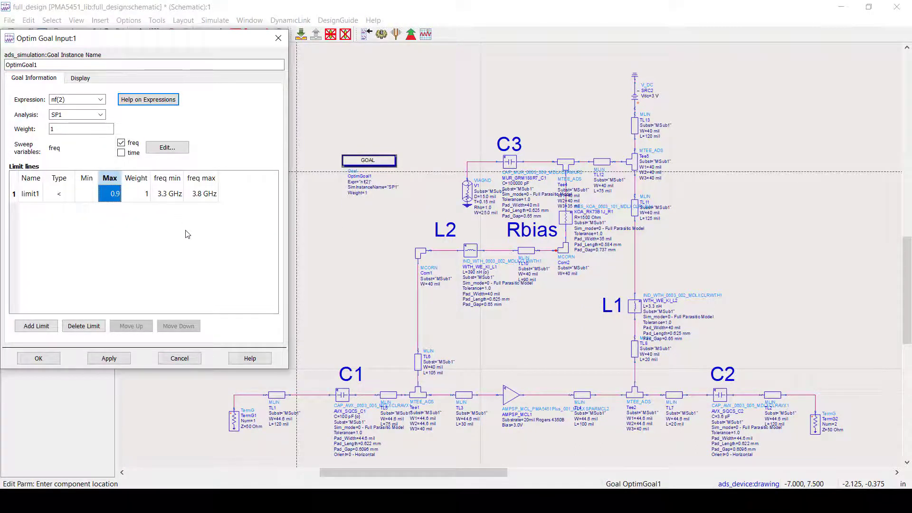
left_click(195, 360)
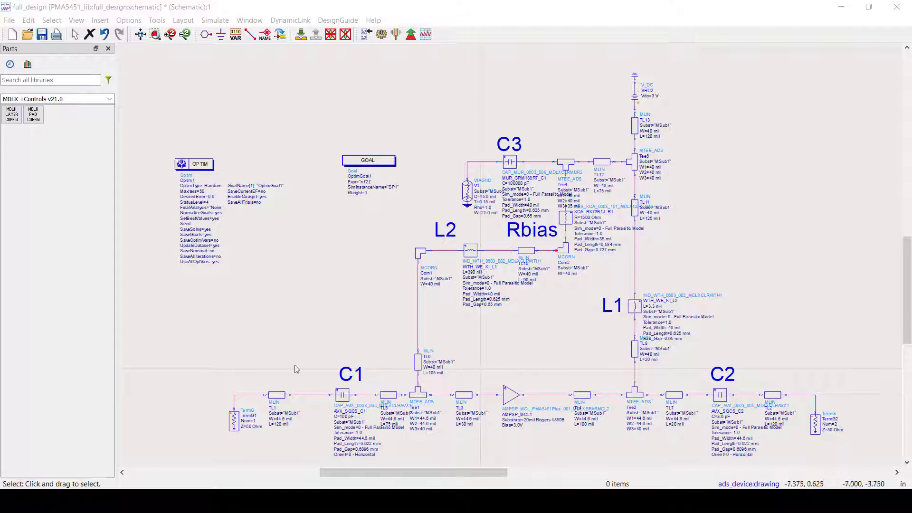
Step: Enable optimization for the capacitance of C1 (AVX_SQCS_C1)
double_click(337, 396)
left_click(253, 157)
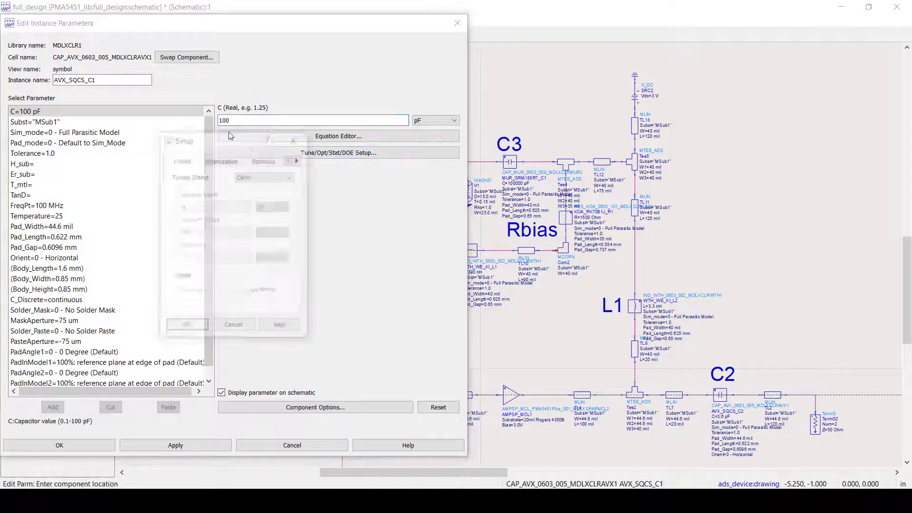
left_click(219, 160)
left_click(259, 176)
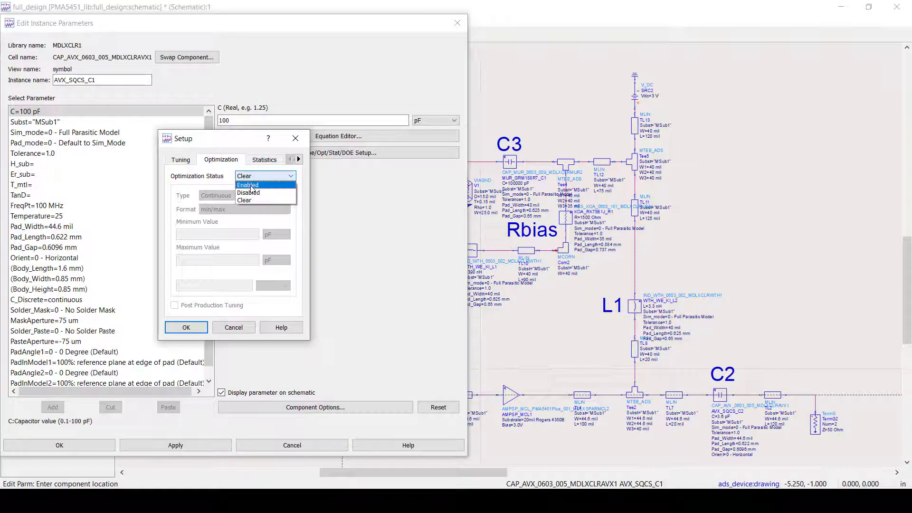
left_click(251, 185)
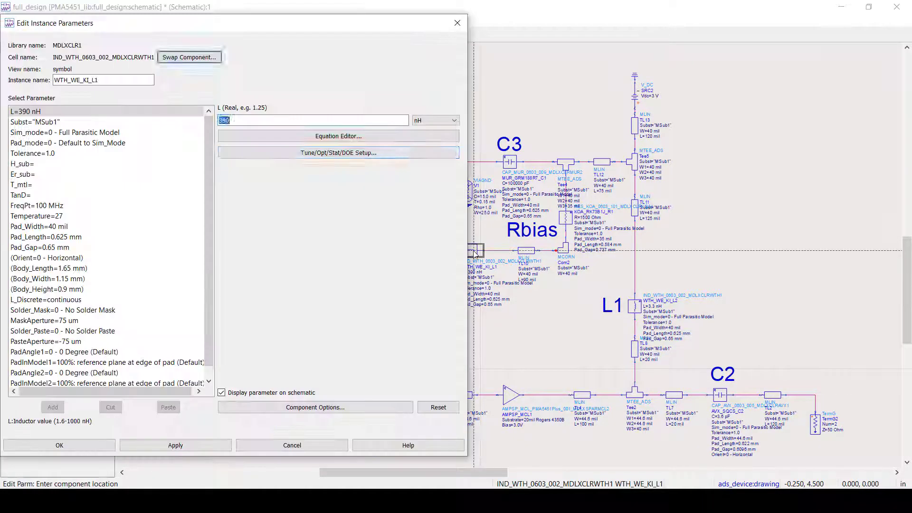
Step: Enable optimization for the inductance of L2 (WTH_WE_KI_L1) and start the optimization of the design
left_click(273, 153)
left_click(221, 160)
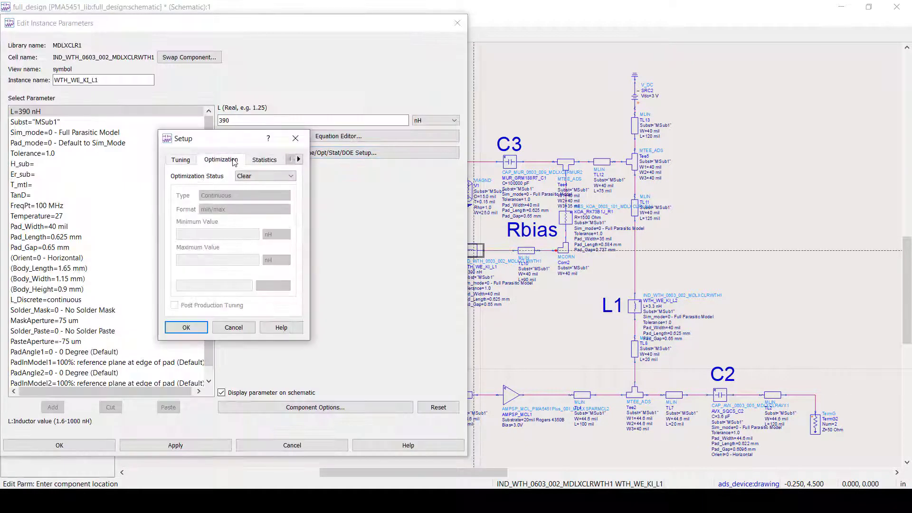
left_click(262, 176)
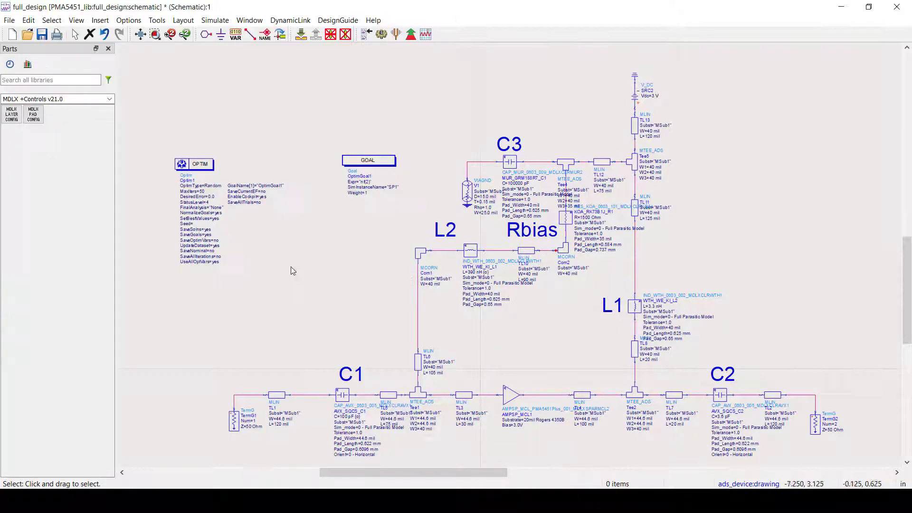
left_click(216, 21)
left_click(232, 147)
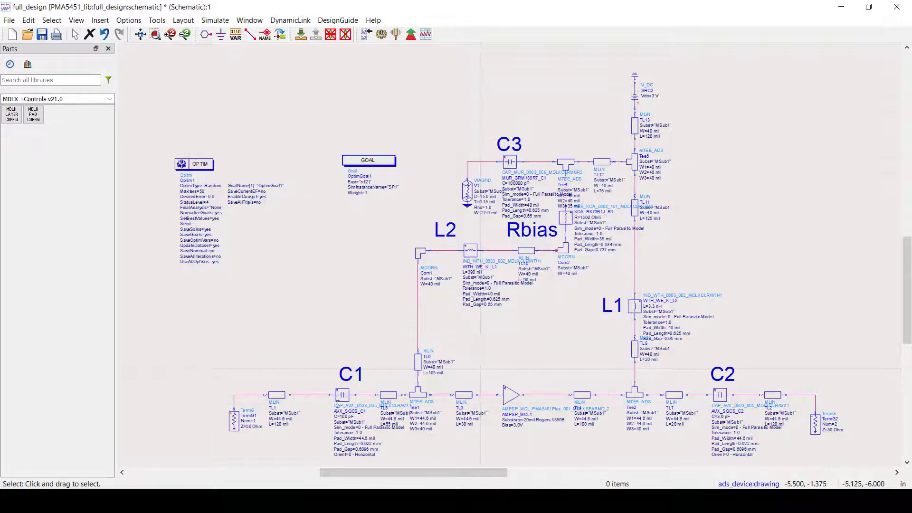
Step: Set the C_Discrete parameter of capacitor C1 (AVX_SQCS_C1) to Discrete Optimization
double_click(343, 400)
scroll(99, 285, "down", 1)
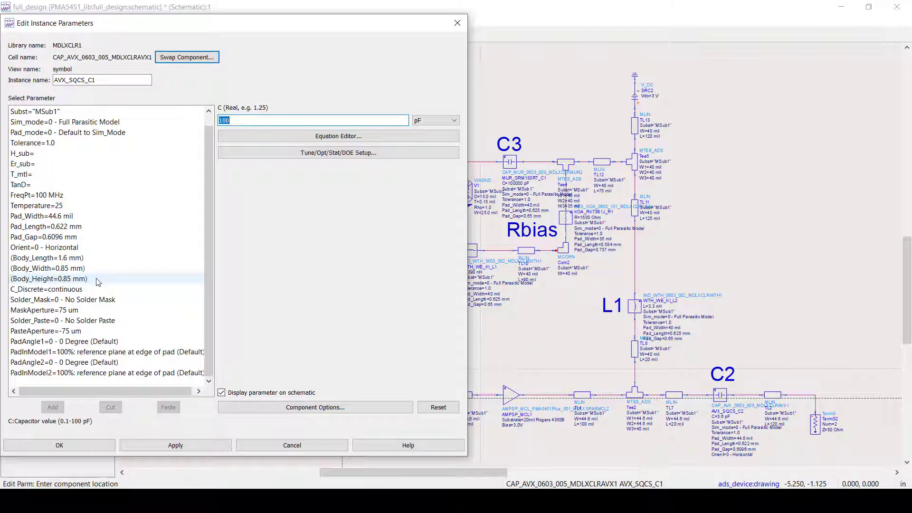
left_click(104, 290)
left_click(454, 110)
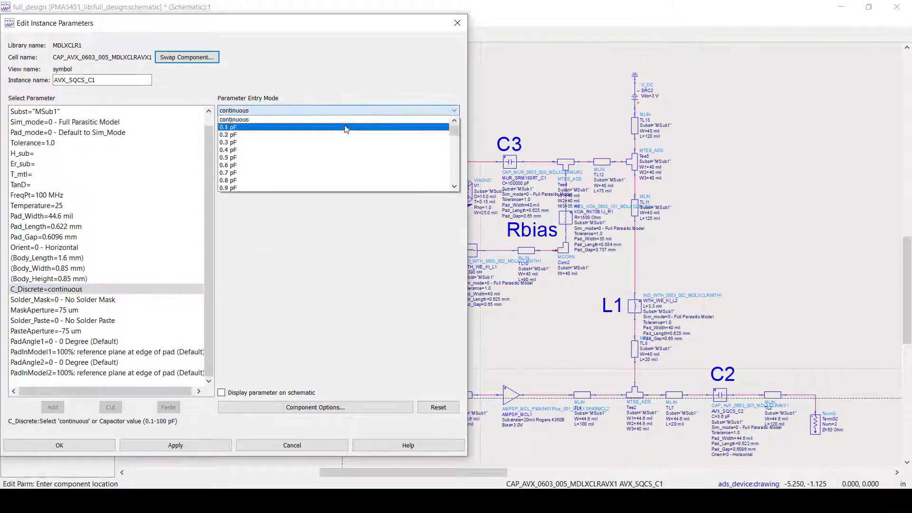
scroll(456, 138, "down", 2)
left_click_drag(456, 138, 458, 190)
left_click(431, 188)
Step: Give C1's discrete optimization a nominal value of 1.8 pF, a minimum of 1 pF and a maximum of 3 pF
left_click(332, 156)
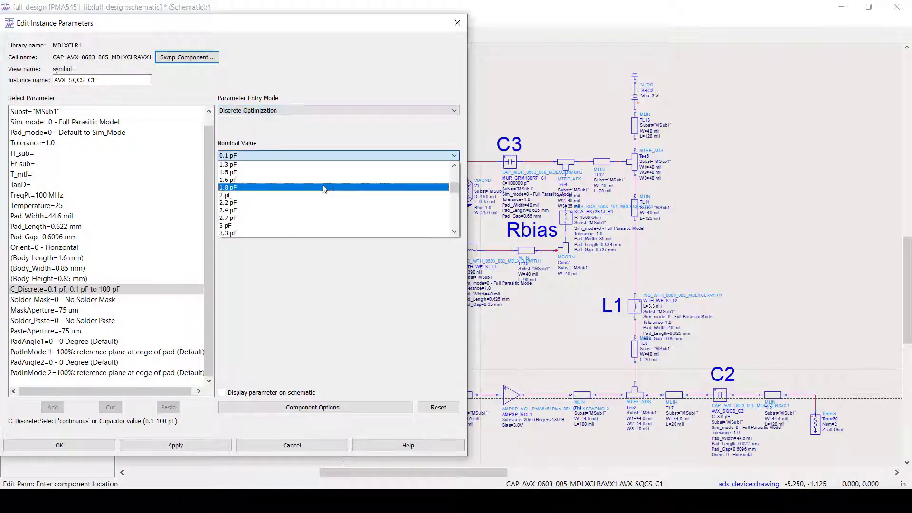
left_click(266, 204)
left_click(264, 244)
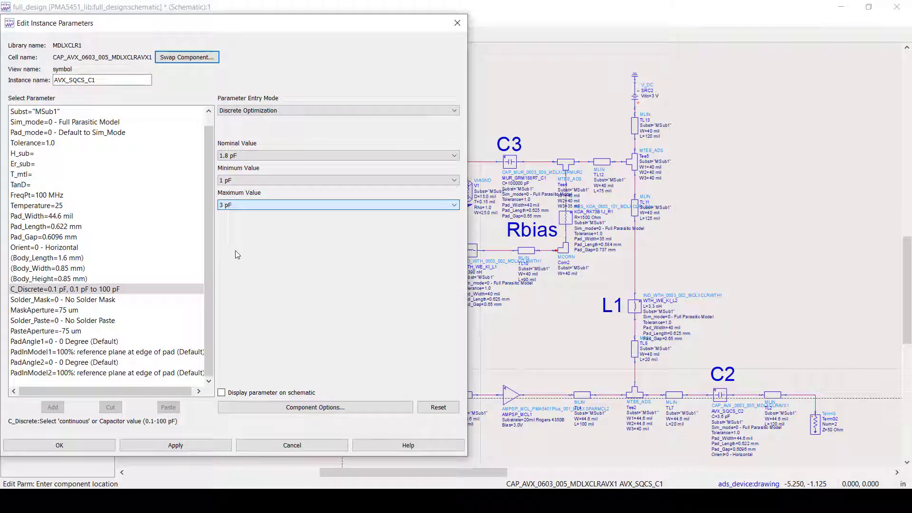
left_click(60, 445)
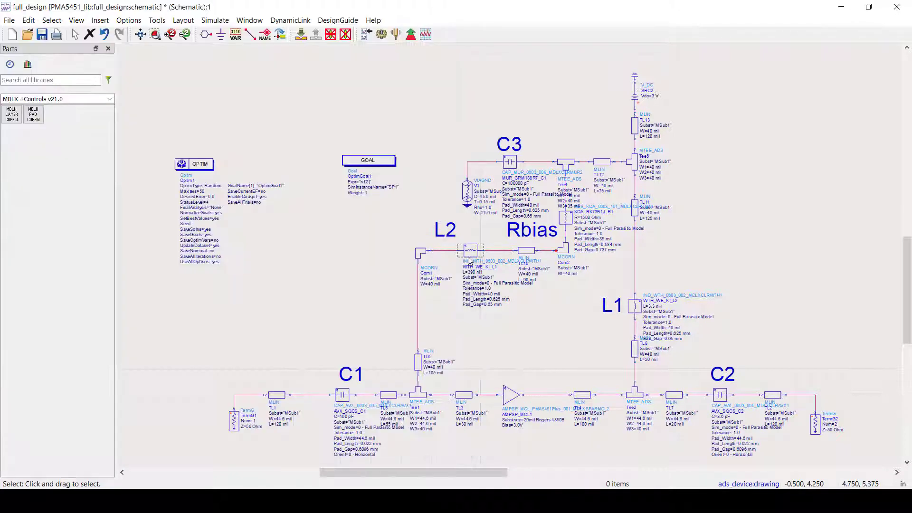
Step: Set L_Discrete of inductor L2 (WTH_WE_KI_L1) to Discrete Optimization with nominal 27 nH, minimum 20 nH and maximum 36 nH
double_click(469, 261)
left_click(306, 110)
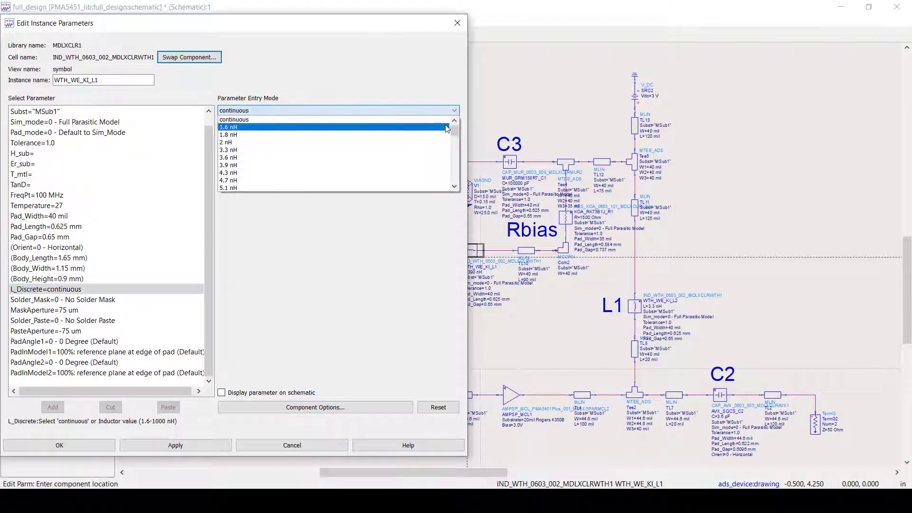
left_click_drag(454, 123, 455, 154)
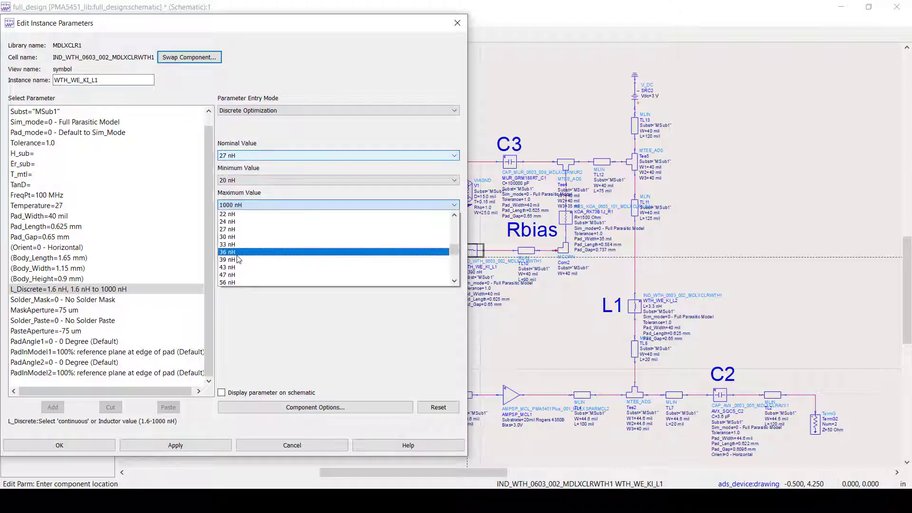
left_click(237, 255)
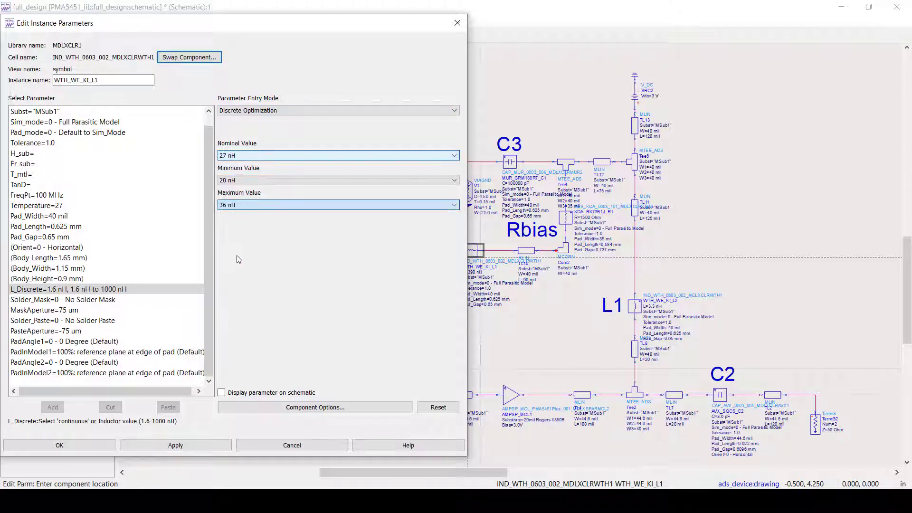
left_click(94, 447)
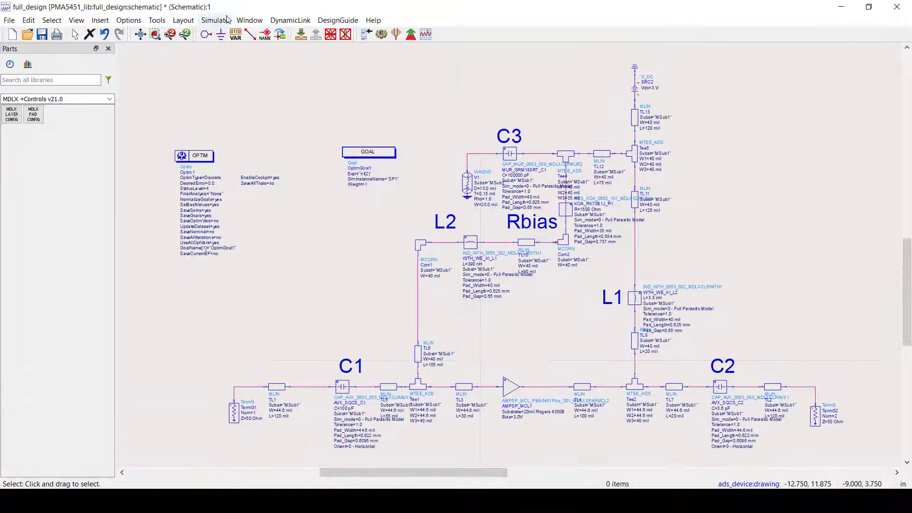
Step: Run the discrete optimization of C1 and L2, and simulate the design again for the noise figure plot
left_click(215, 20)
left_click(256, 146)
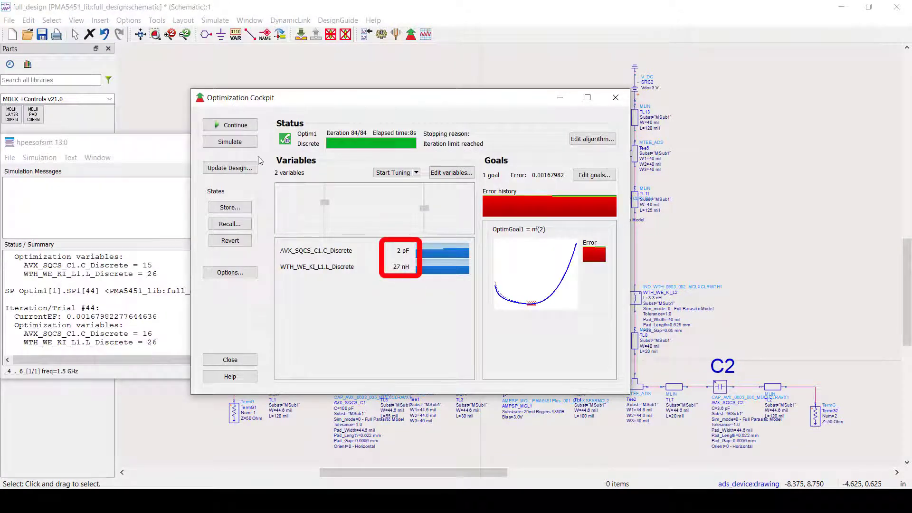
left_click(483, 19)
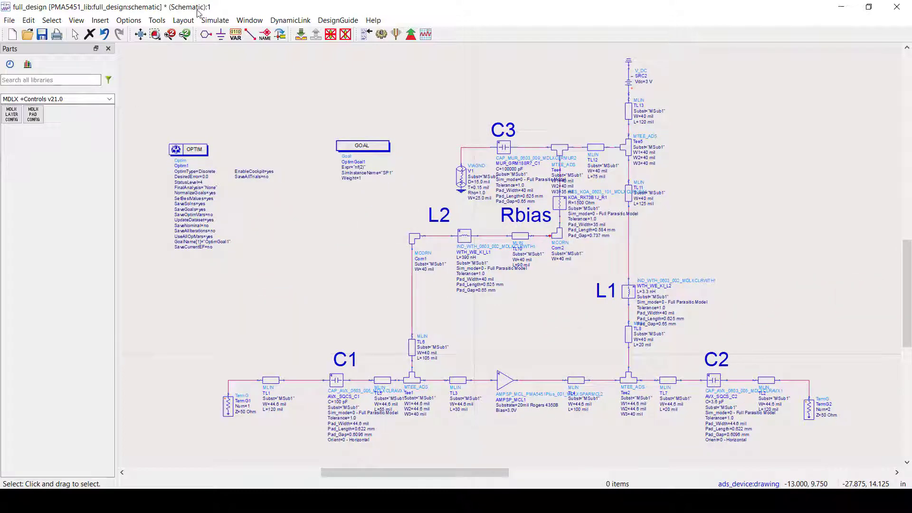
left_click(381, 35)
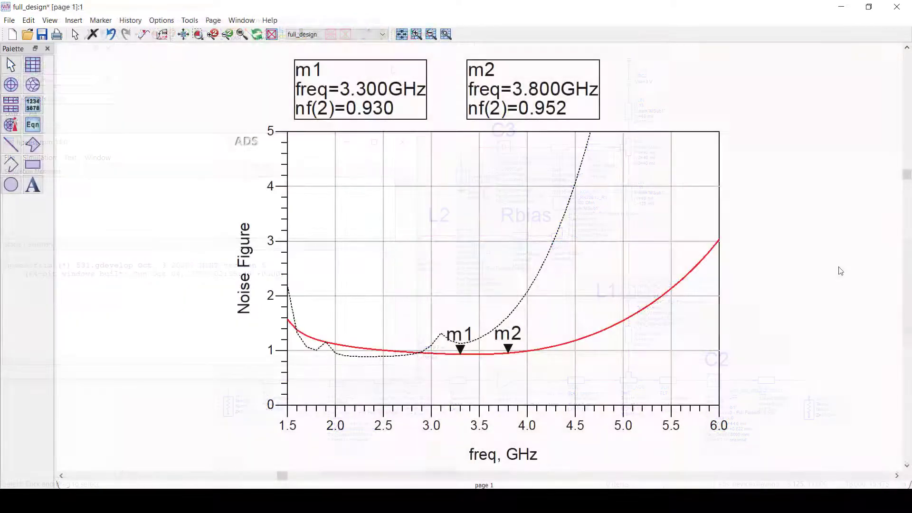